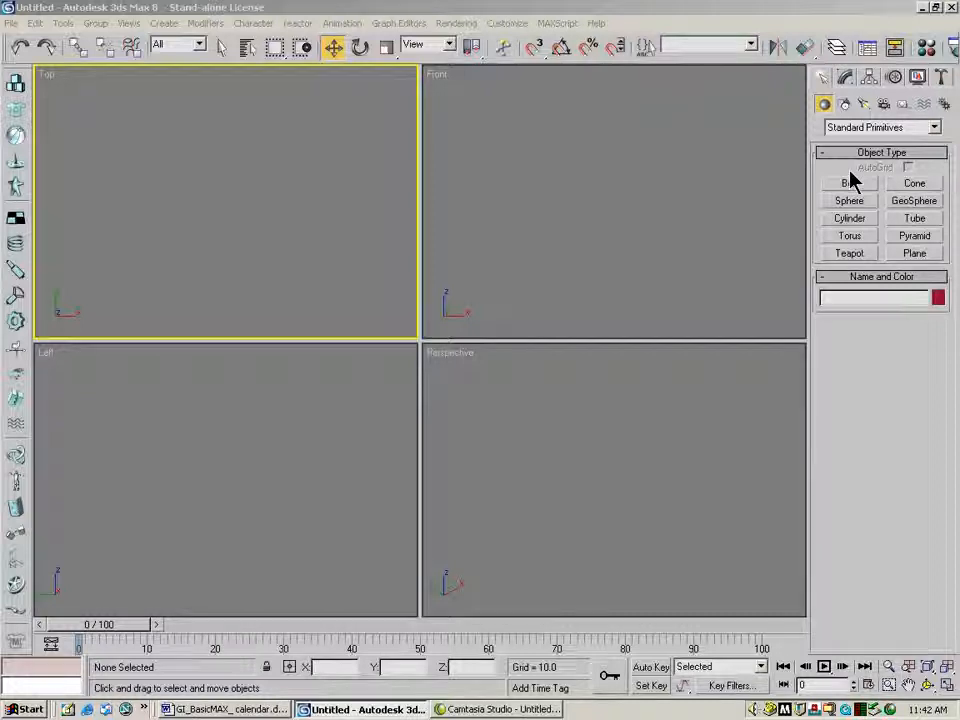
- Draw a smooth open spiral line in the Front view, arching up from a low end and curling inward
{"action": "left_click", "coordinate": [844, 104]}
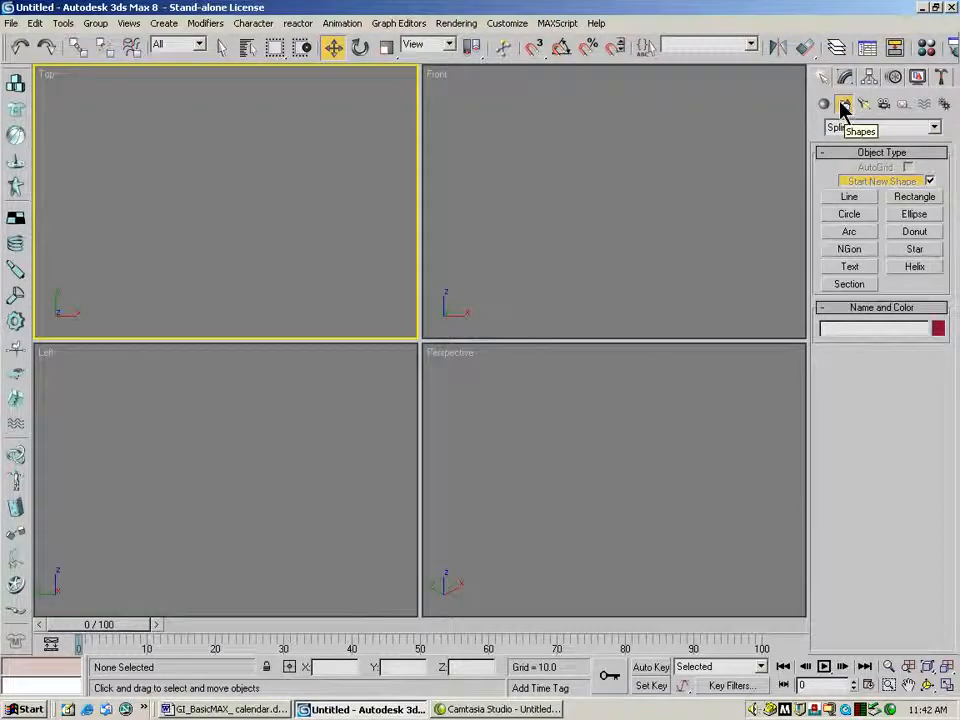
{"action": "left_click", "coordinate": [849, 198]}
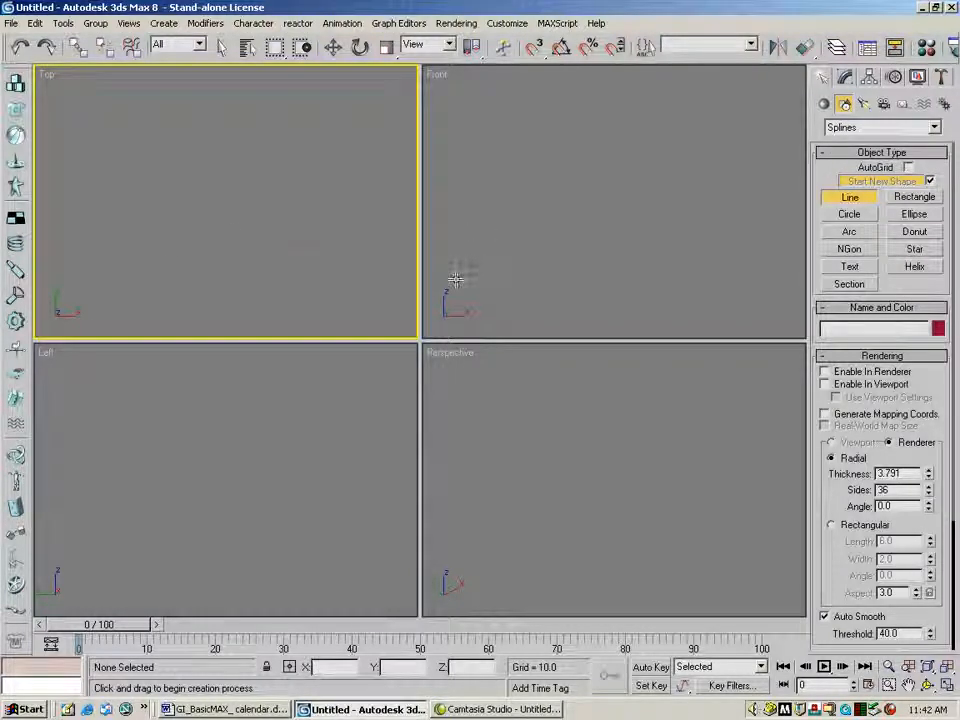
{"action": "left_click", "coordinate": [455, 279]}
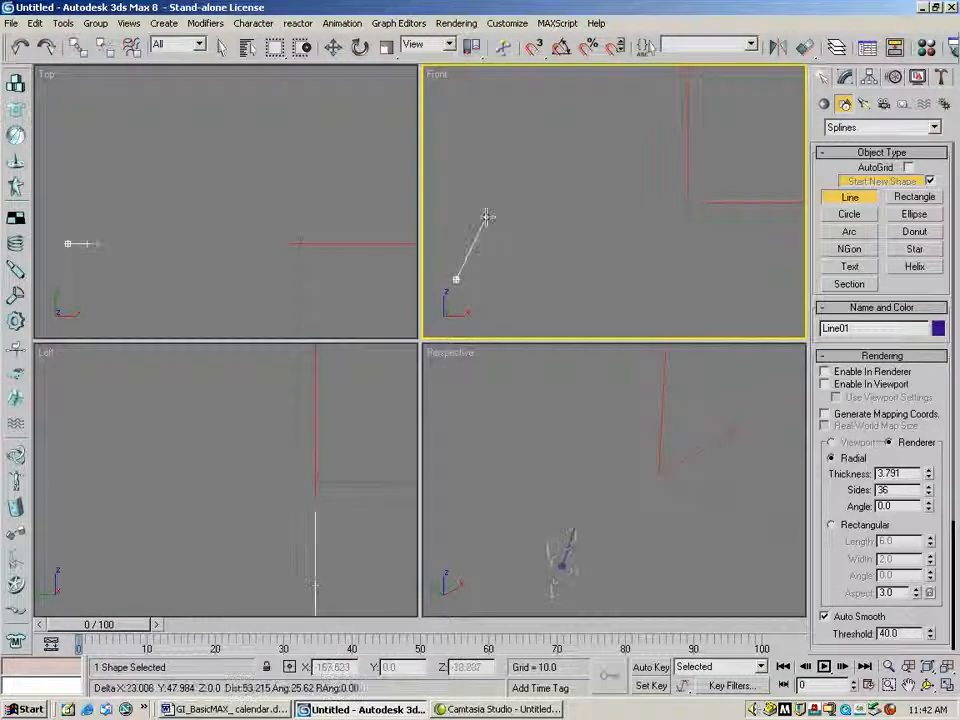
{"action": "left_click_drag", "start_coordinate": [517, 164], "coordinate": [567, 132]}
{"action": "left_click_drag", "start_coordinate": [634, 124], "coordinate": [737, 158]}
{"action": "left_click_drag", "start_coordinate": [758, 243], "coordinate": [756, 246]}
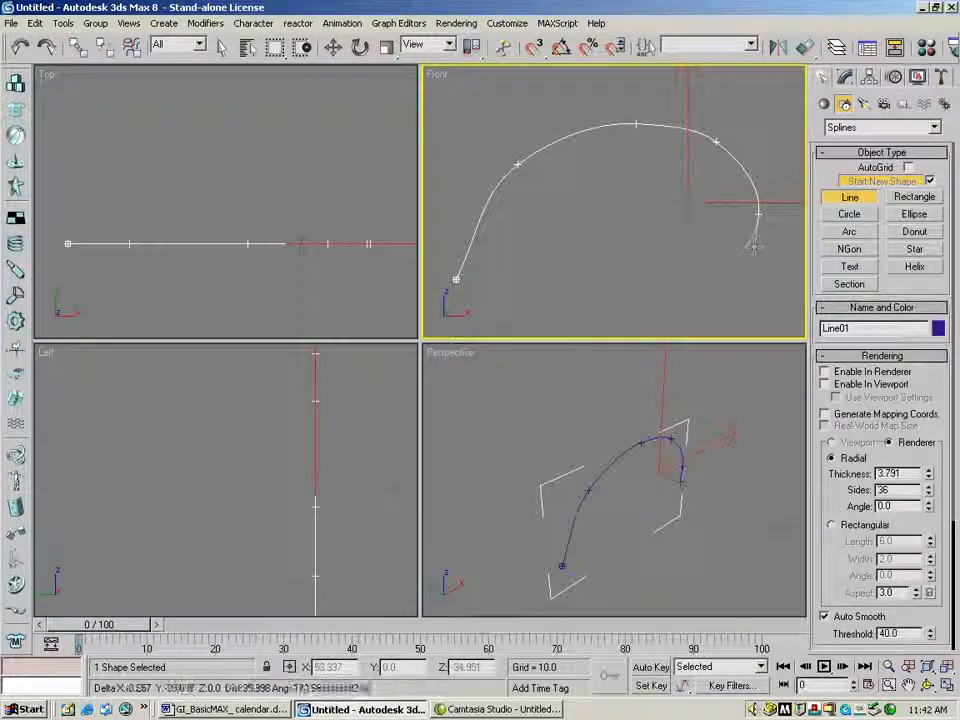
{"action": "left_click_drag", "start_coordinate": [711, 279], "coordinate": [637, 208]}
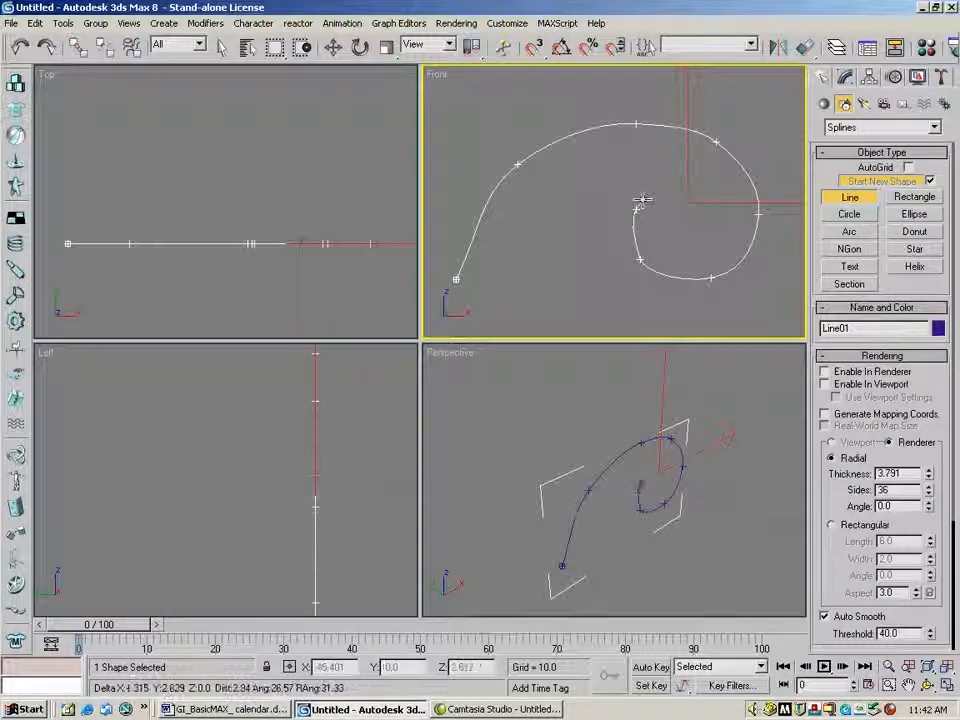
{"action": "left_click", "coordinate": [649, 182]}
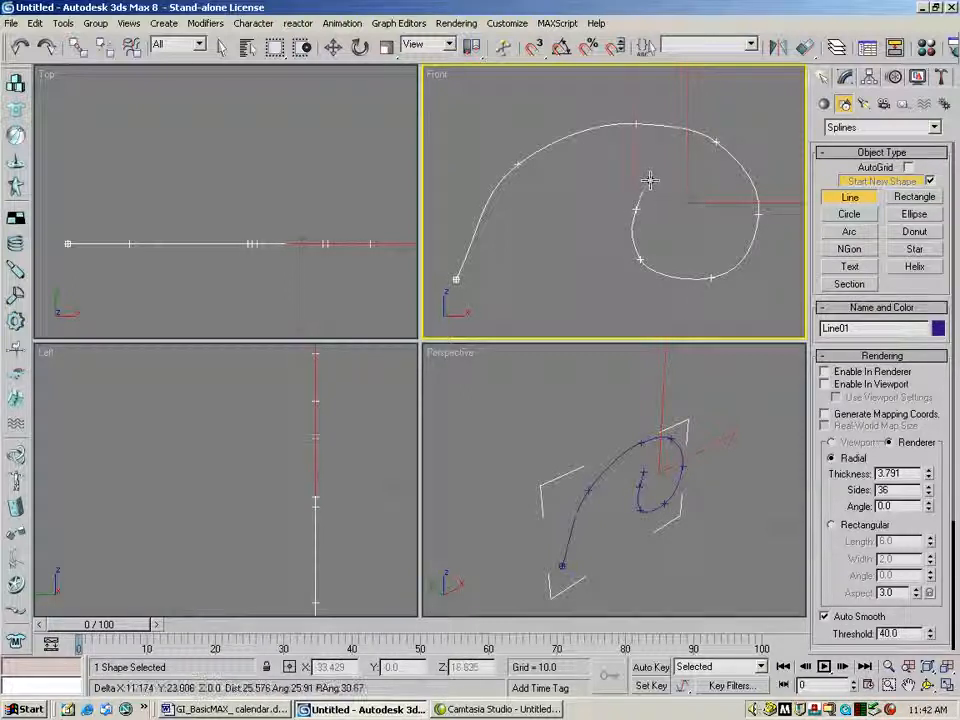
{"action": "right_click", "coordinate": [650, 186]}
- Draw a small circle around the line's start in the Top view and move it down to the line's lower end, about Z -65
{"action": "left_click", "coordinate": [928, 685]}
{"action": "mouse_move", "coordinate": [655, 490]}
{"action": "left_mouse_down"}
{"action": "mouse_move", "coordinate": [595, 451]}
{"action": "mouse_move", "coordinate": [653, 467]}
{"action": "mouse_move", "coordinate": [643, 474]}
{"action": "left_mouse_up"}
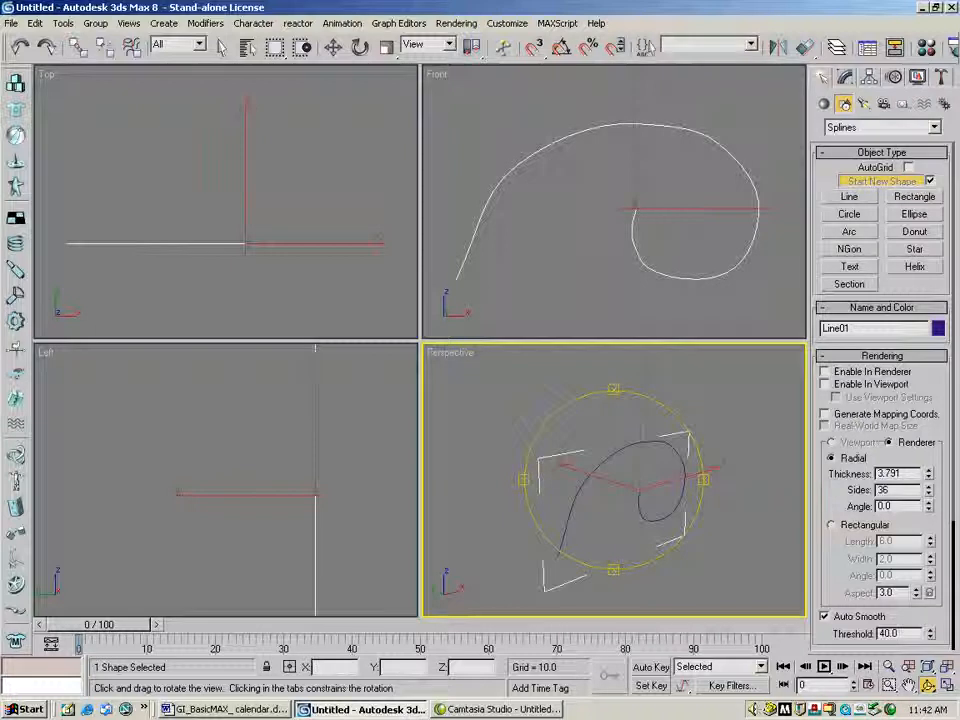
{"action": "left_click", "coordinate": [853, 216]}
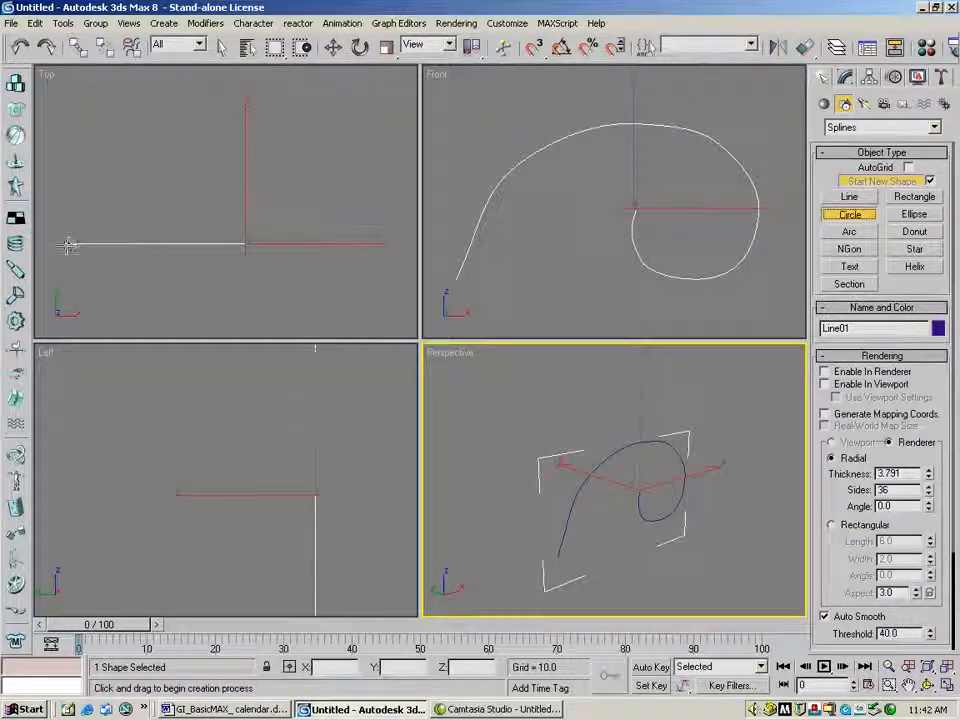
{"action": "left_click_drag", "start_coordinate": [68, 244], "coordinate": [75, 262]}
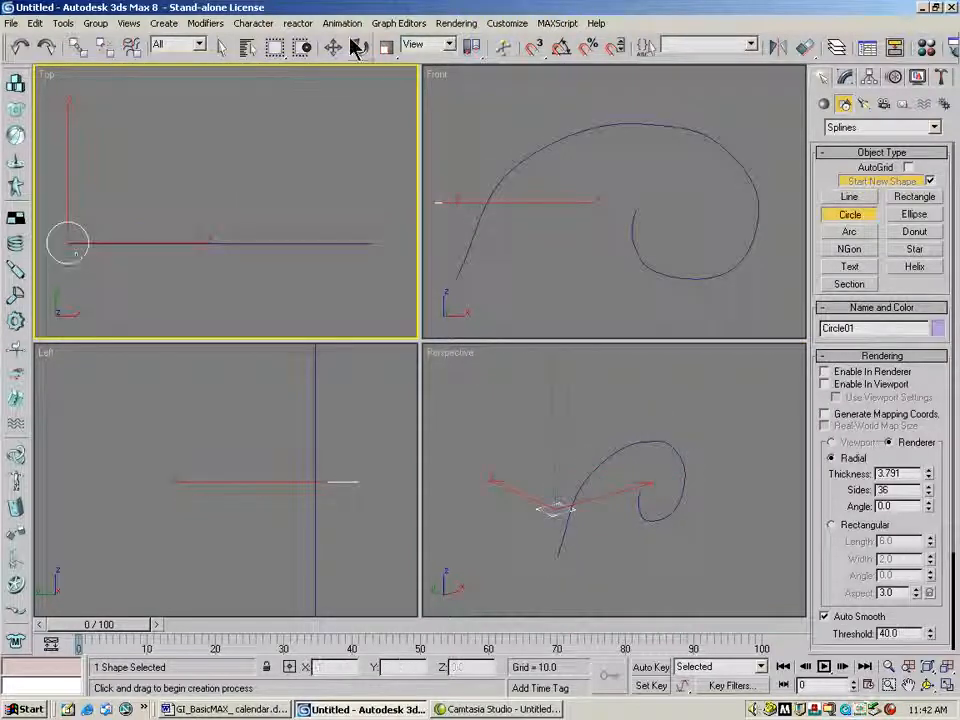
{"action": "key", "text": "w"}
{"action": "left_click_drag", "start_coordinate": [458, 113], "coordinate": [459, 196]}
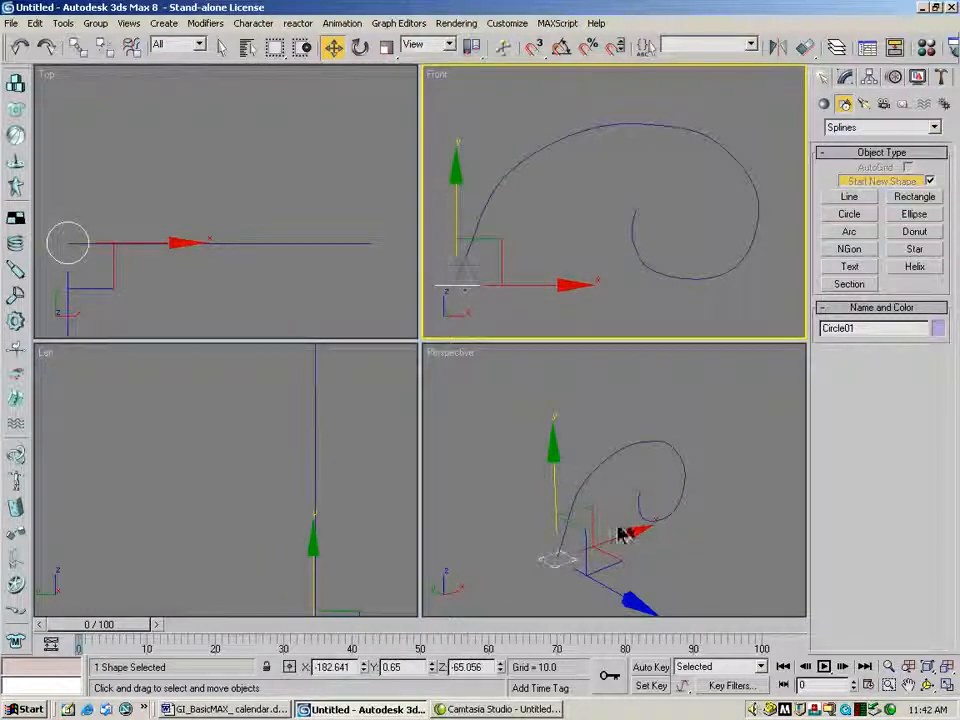
{"action": "left_click", "coordinate": [932, 688]}
{"action": "left_click_drag", "start_coordinate": [685, 448], "coordinate": [620, 490]}
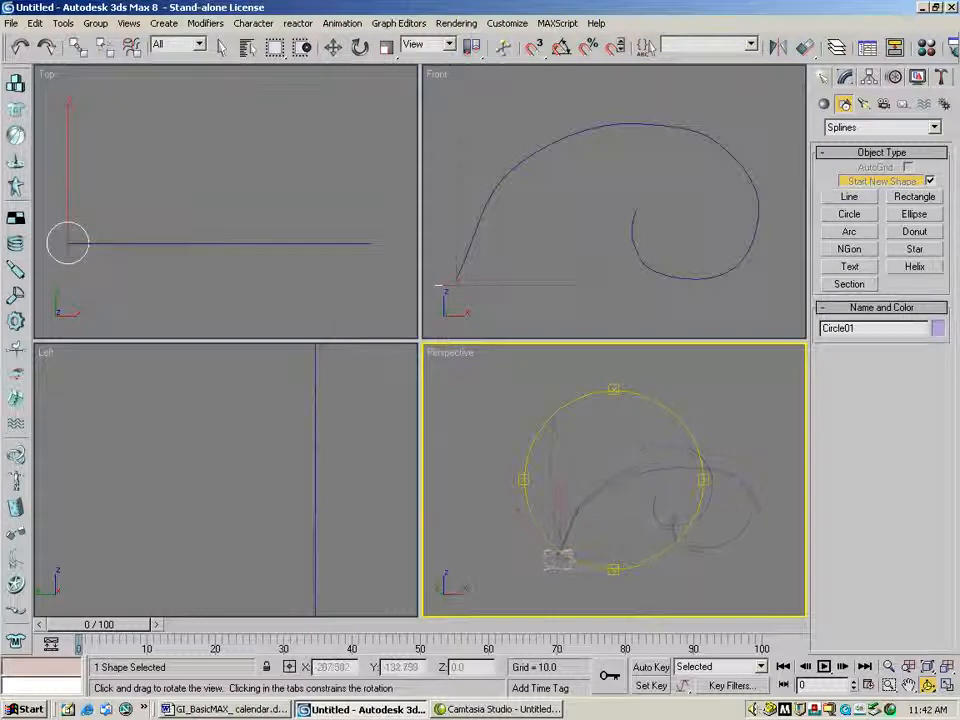
{"action": "left_click", "coordinate": [890, 668]}
{"action": "left_click_drag", "start_coordinate": [655, 545], "coordinate": [643, 480]}
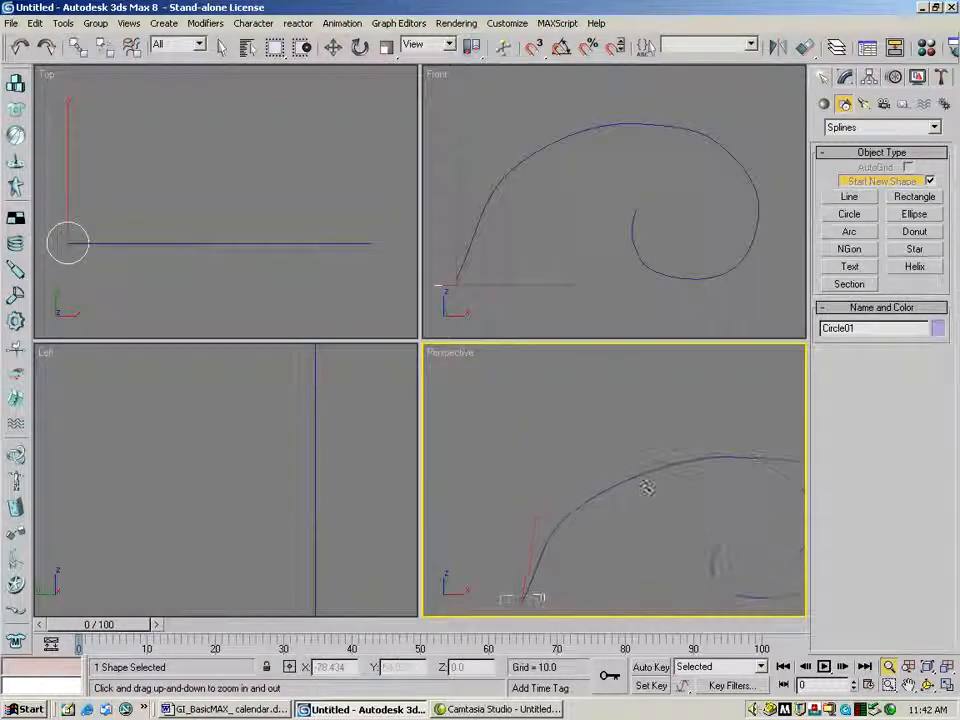
{"action": "left_click", "coordinate": [907, 687]}
{"action": "left_click_drag", "start_coordinate": [760, 617], "coordinate": [587, 456]}
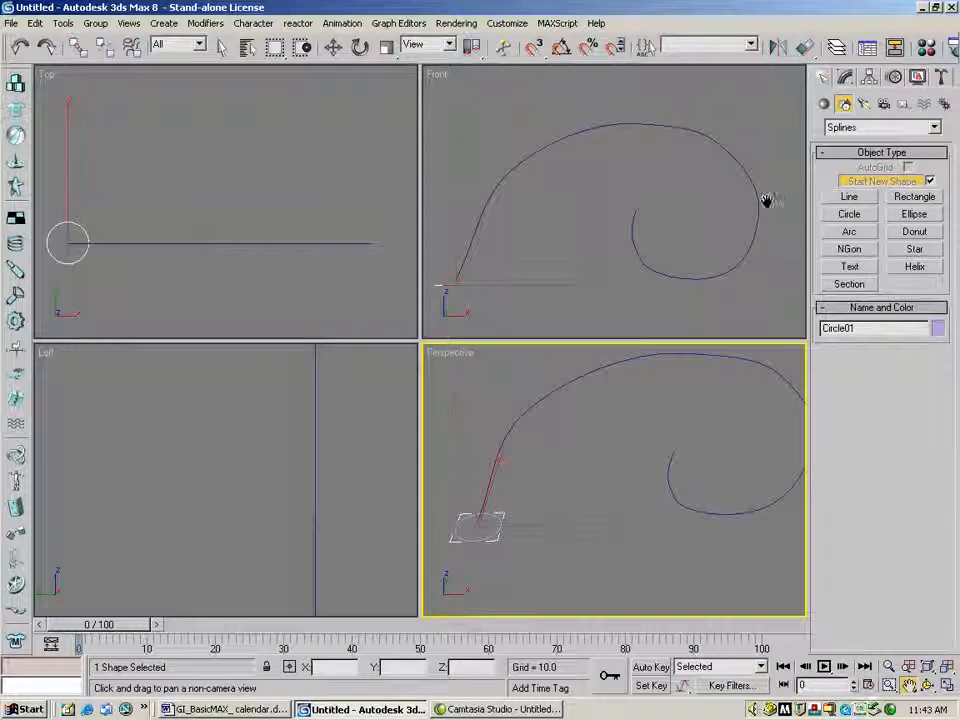
- Create a Loft compound object using the spiral line as the path and the small circle as the shape
{"action": "key", "text": "w"}
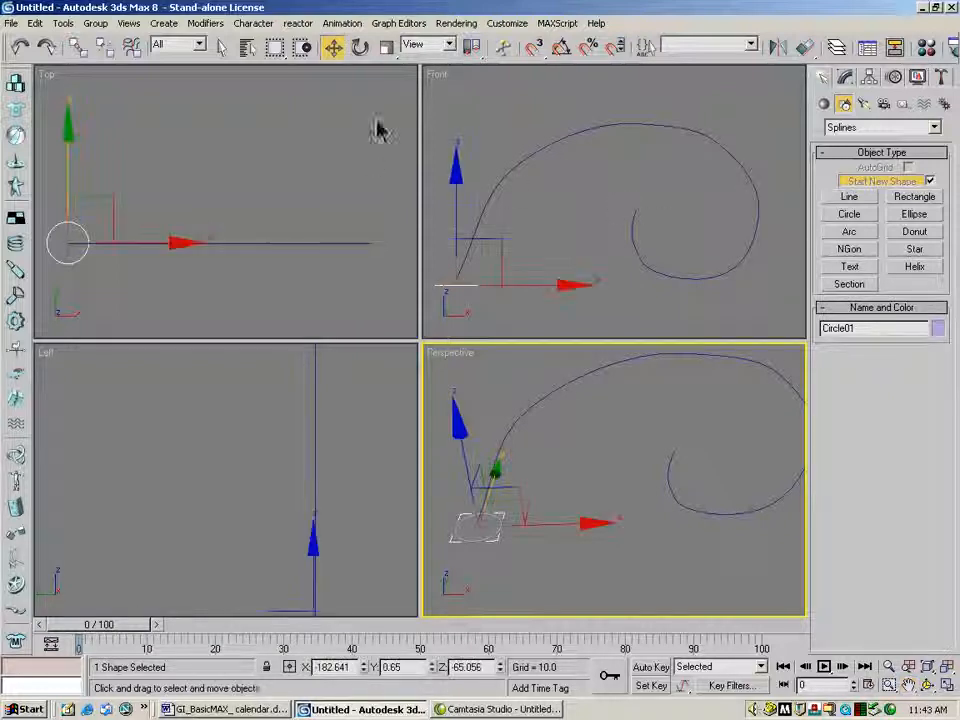
{"action": "left_click", "coordinate": [548, 148]}
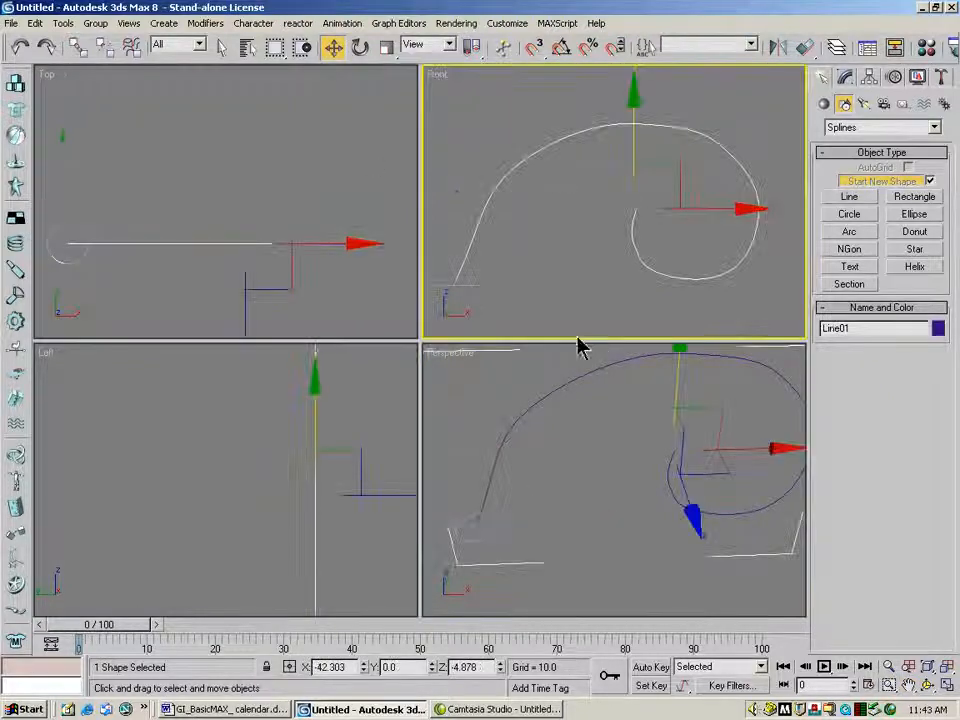
{"action": "left_click", "coordinate": [846, 84]}
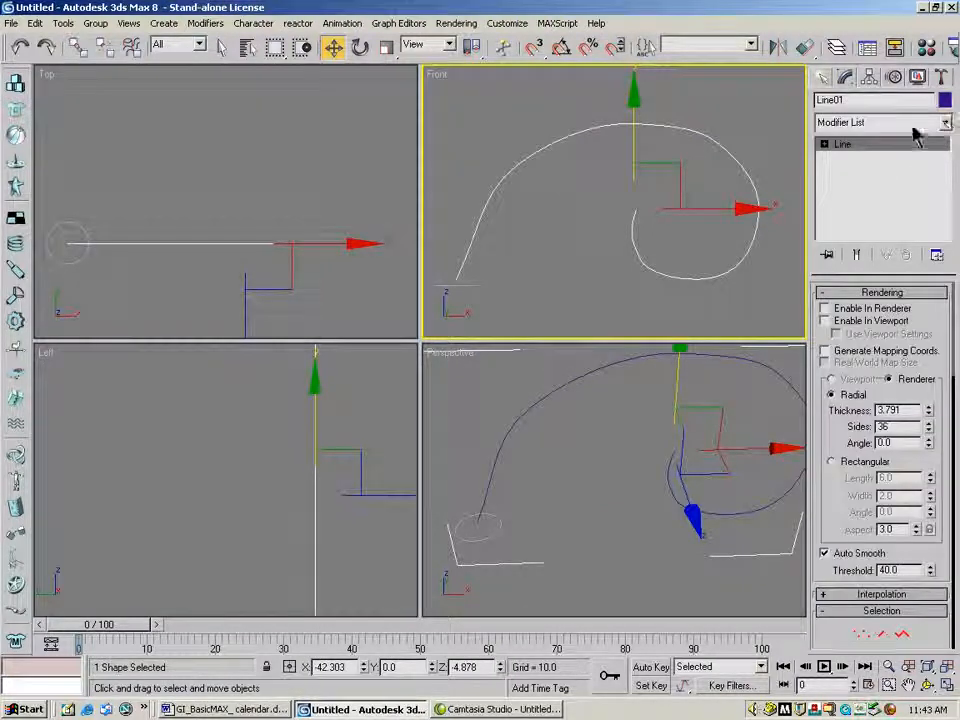
{"action": "left_click", "coordinate": [823, 78]}
{"action": "left_click", "coordinate": [825, 104]}
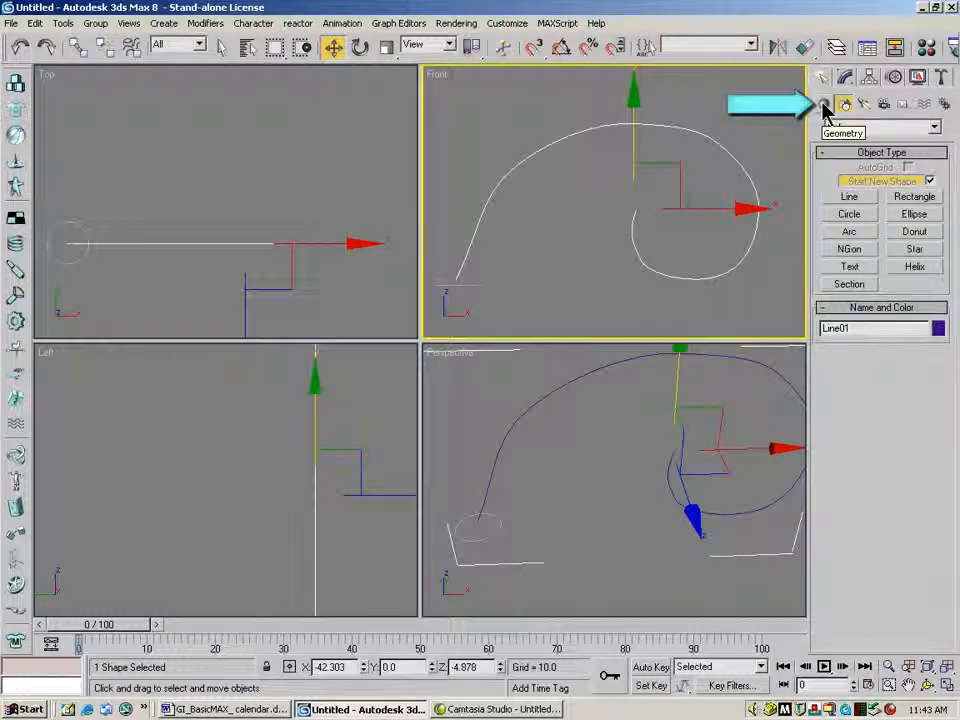
{"action": "left_click", "coordinate": [870, 127]}
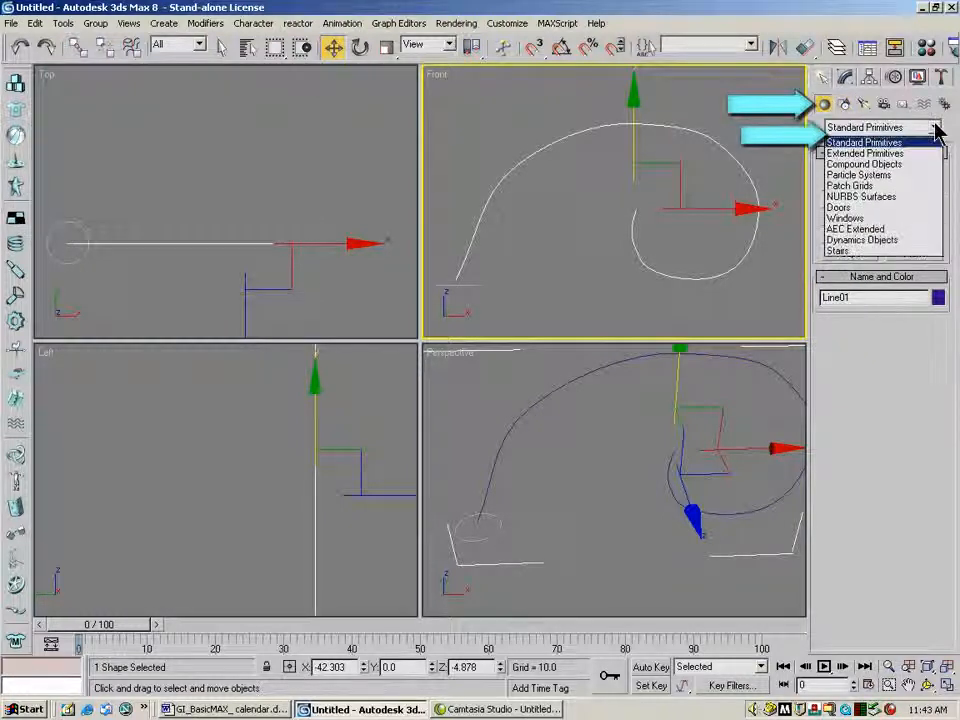
{"action": "left_click", "coordinate": [878, 165]}
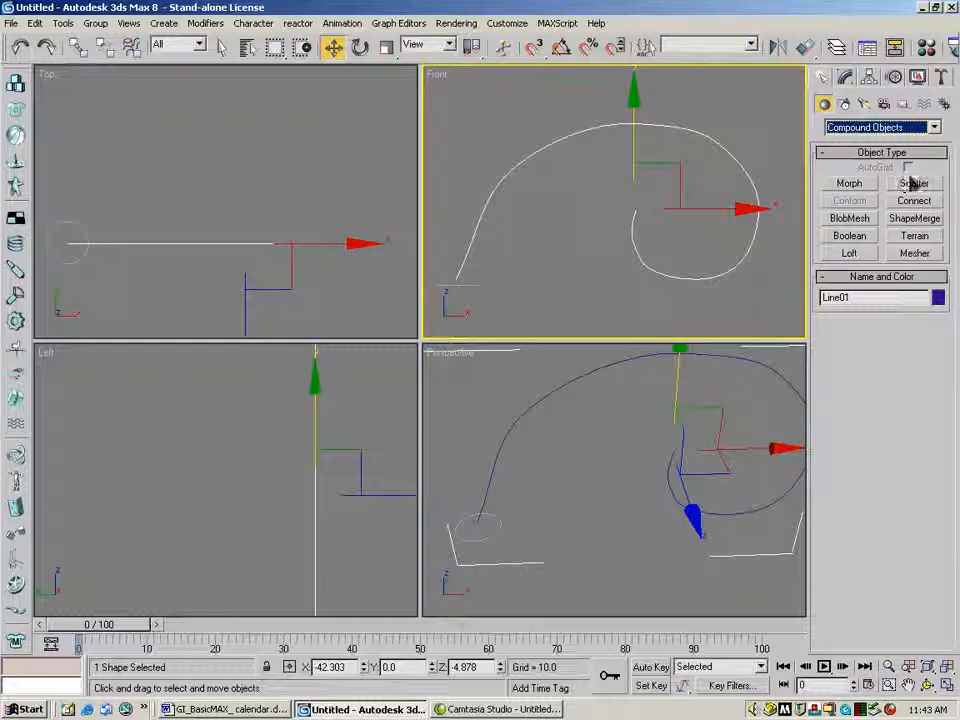
{"action": "left_click", "coordinate": [849, 254]}
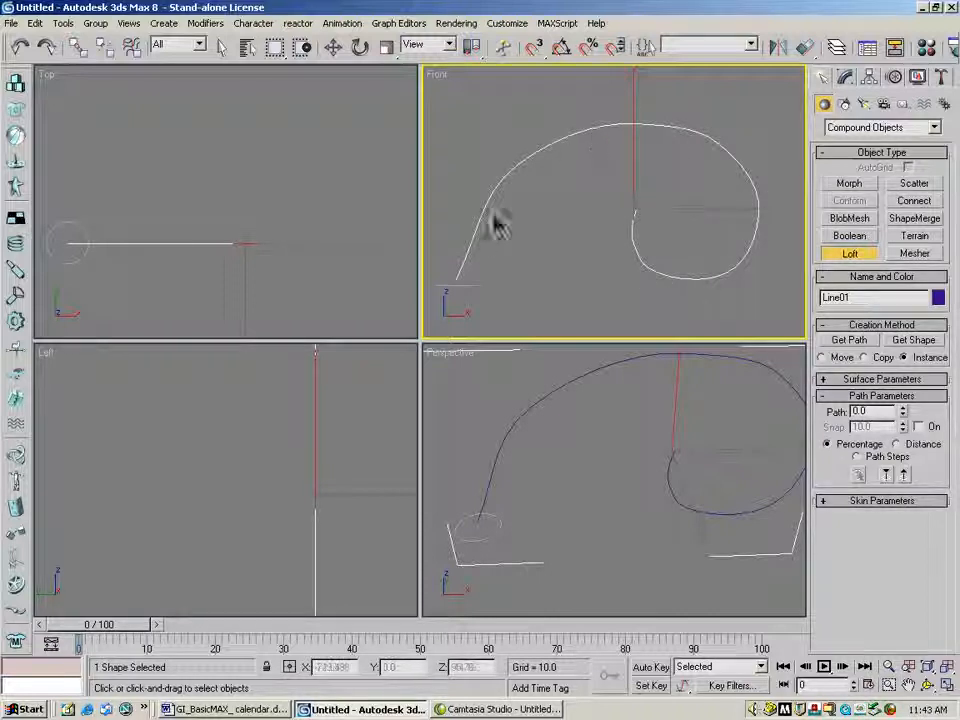
{"action": "left_click", "coordinate": [920, 342]}
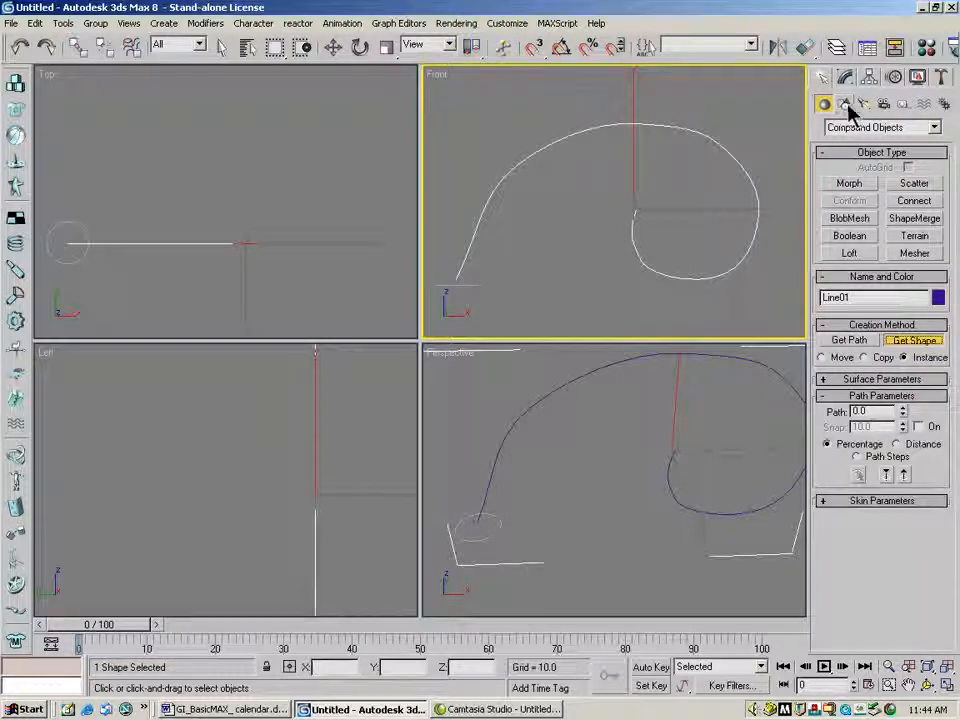
{"action": "left_click", "coordinate": [476, 274]}
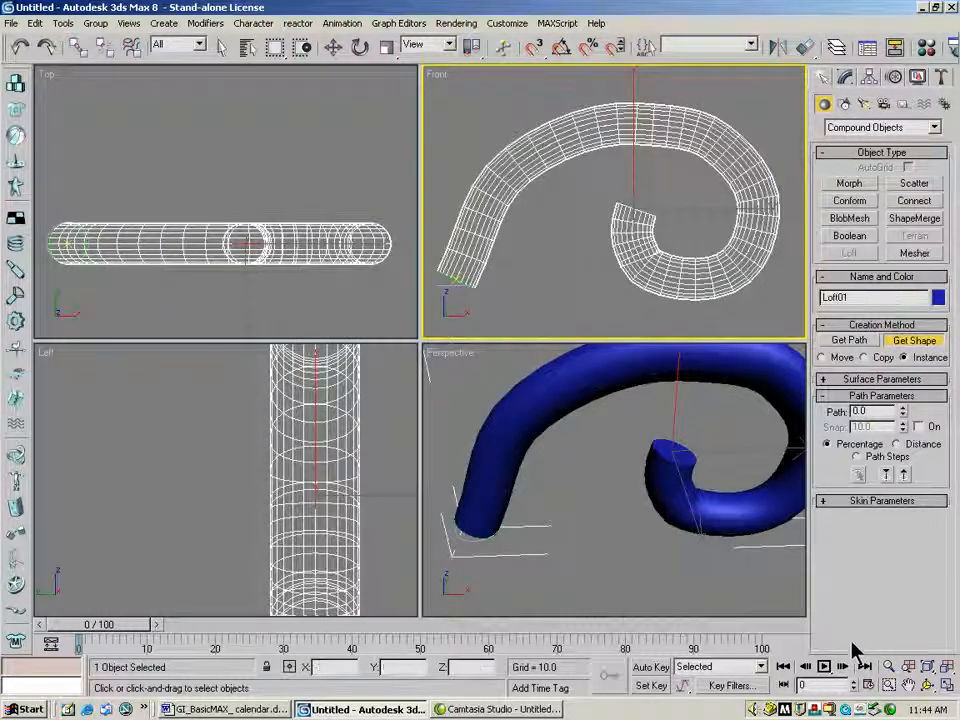
- Examine the lofted tube in all views and look through its surface, path and skin parameters
{"action": "left_click", "coordinate": [893, 667]}
{"action": "left_click", "coordinate": [948, 668]}
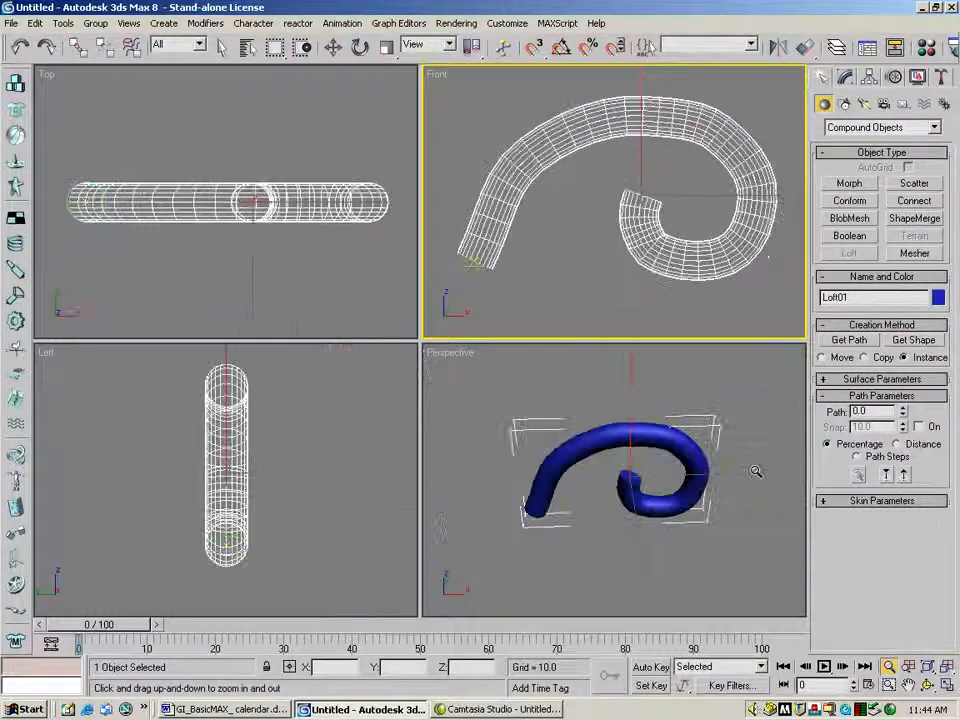
{"action": "left_click", "coordinate": [929, 686]}
{"action": "left_click_drag", "start_coordinate": [662, 455], "coordinate": [567, 457]}
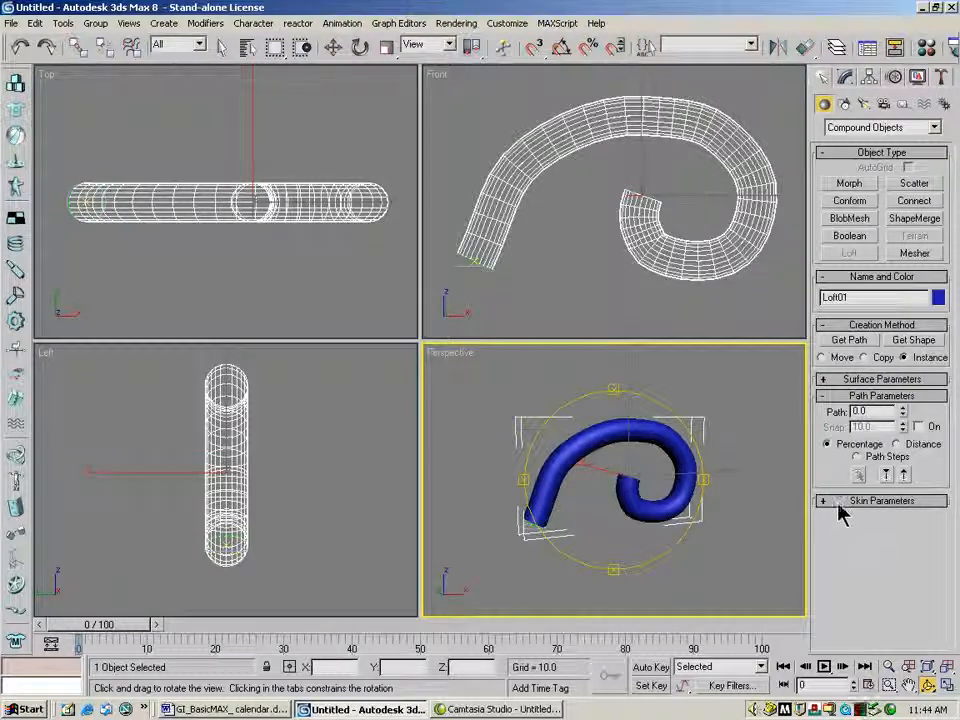
{"action": "left_click", "coordinate": [826, 382]}
{"action": "scroll", "coordinate": [830, 560], "scroll_direction": "down", "scroll_amount": 6}
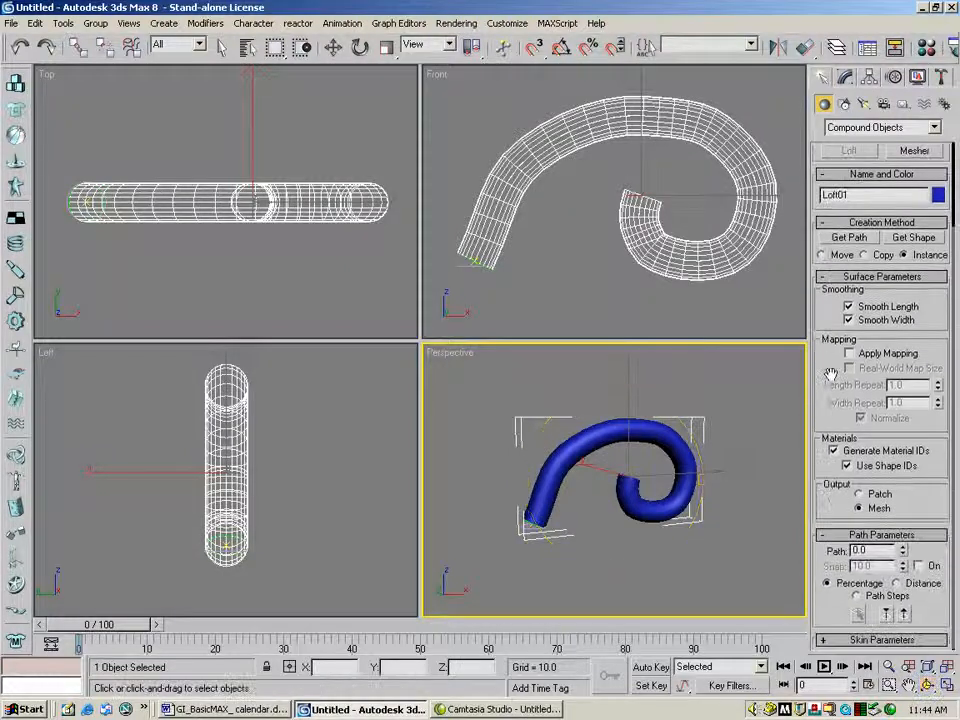
{"action": "scroll", "coordinate": [828, 428], "scroll_direction": "up", "scroll_amount": 3}
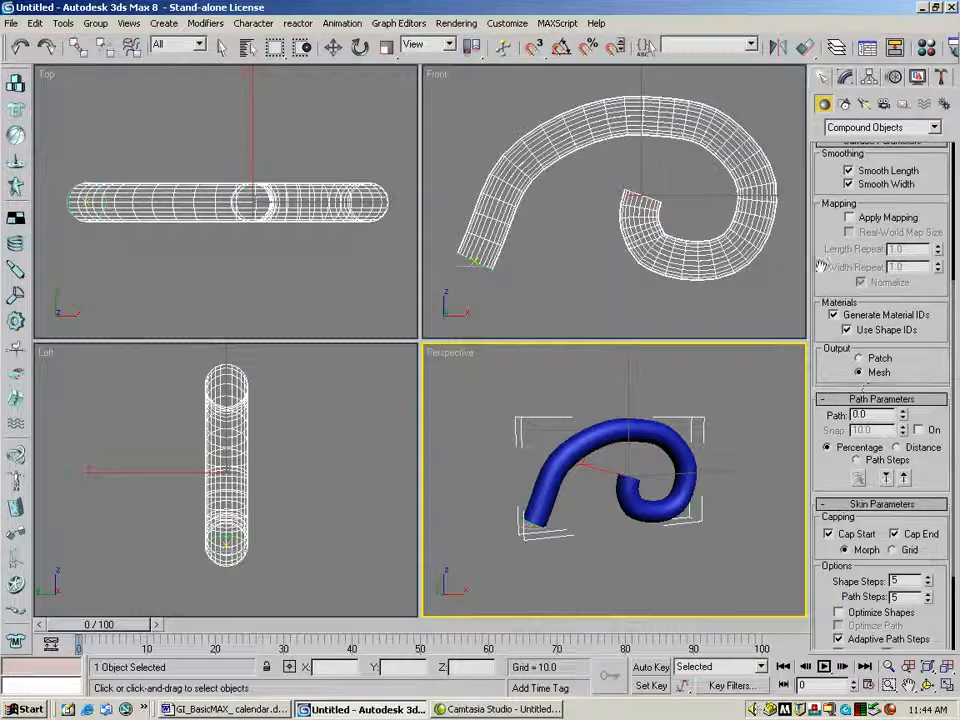
{"action": "scroll", "coordinate": [855, 405], "scroll_direction": "up", "scroll_amount": 6}
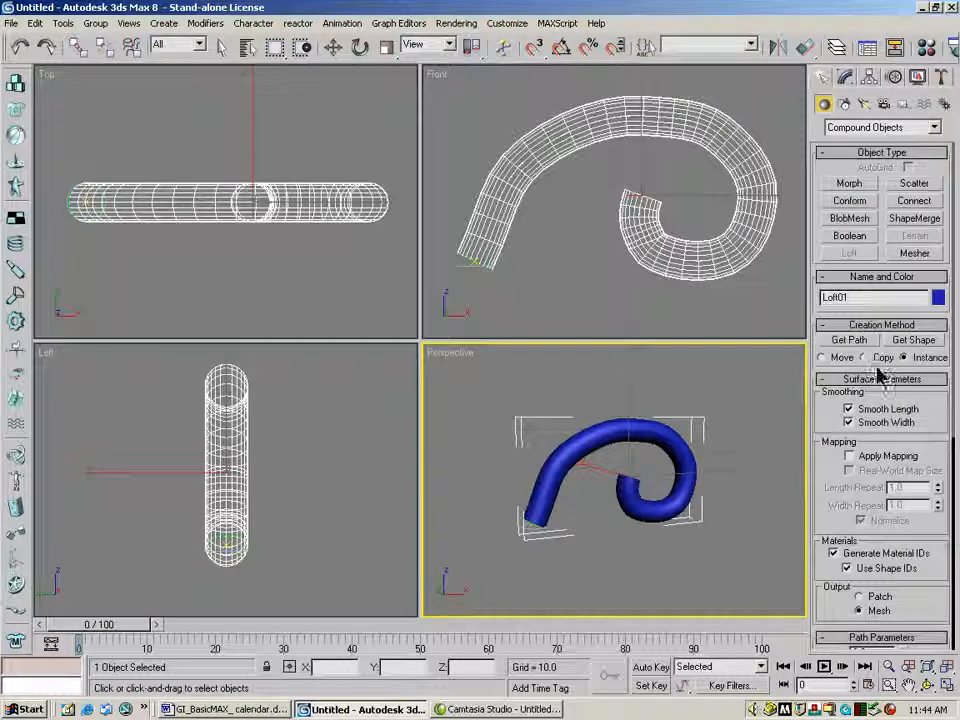
{"action": "scroll", "coordinate": [825, 300], "scroll_direction": "down", "scroll_amount": 4}
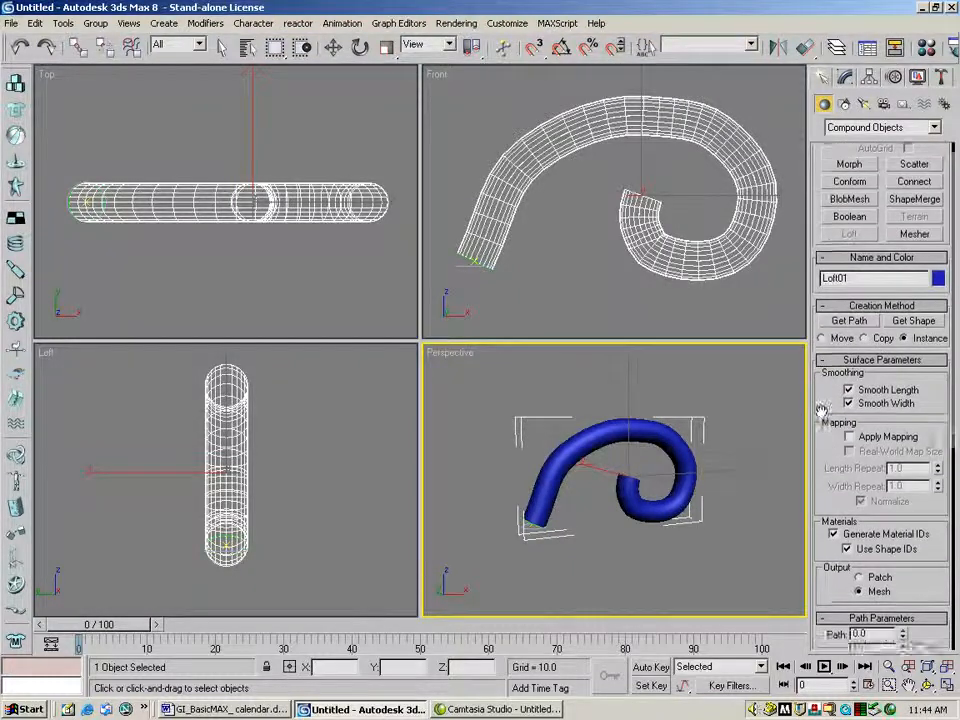
{"action": "left_click_drag", "start_coordinate": [822, 278], "coordinate": [825, 260]}
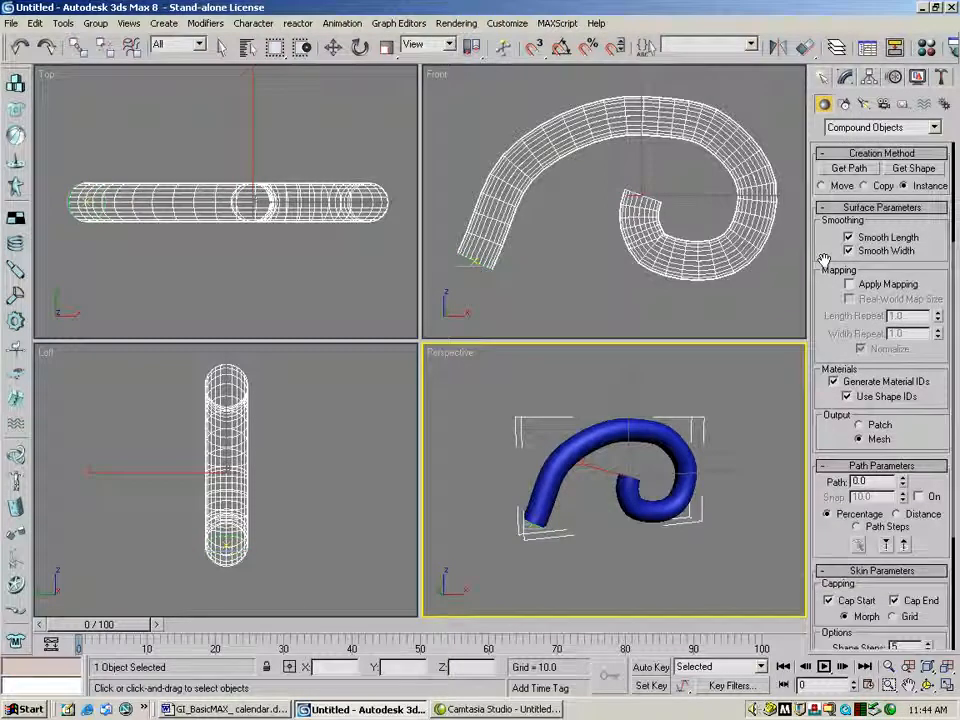
- Set the loft's shape steps to 3, then vary its path steps down to 0 and up to 63
{"action": "scroll", "coordinate": [845, 527], "scroll_direction": "down", "scroll_amount": 5}
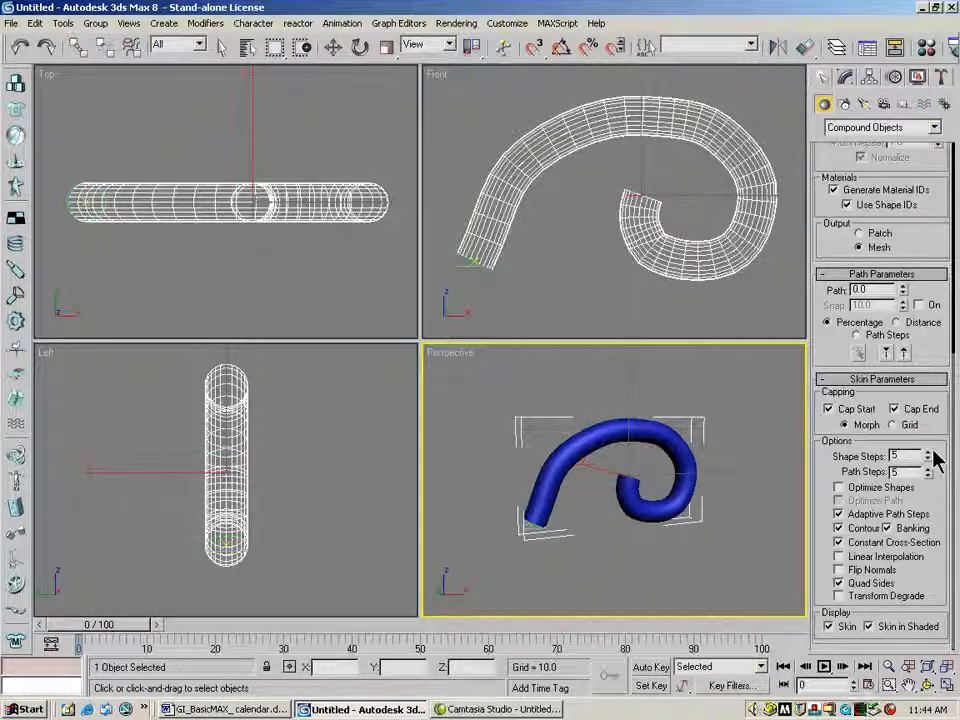
{"action": "mouse_move", "coordinate": [928, 453]}
{"action": "left_mouse_down"}
{"action": "mouse_move", "coordinate": [927, 439]}
{"action": "mouse_move", "coordinate": [920, 453]}
{"action": "left_mouse_up"}
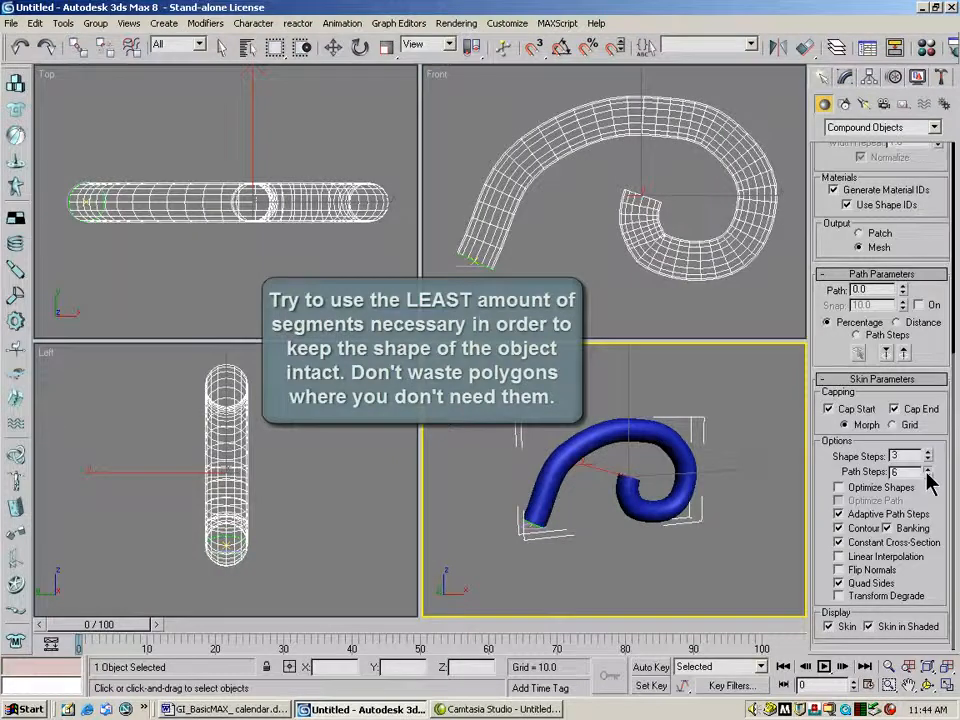
{"action": "right_click", "coordinate": [926, 474]}
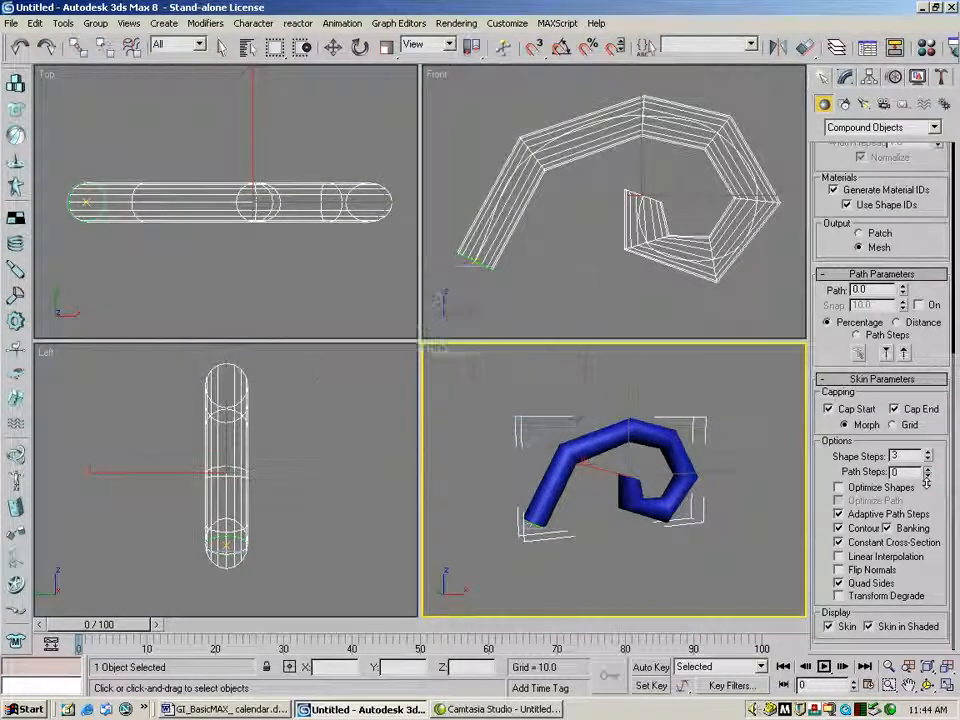
{"action": "left_click_drag", "start_coordinate": [926, 476], "coordinate": [922, 424]}
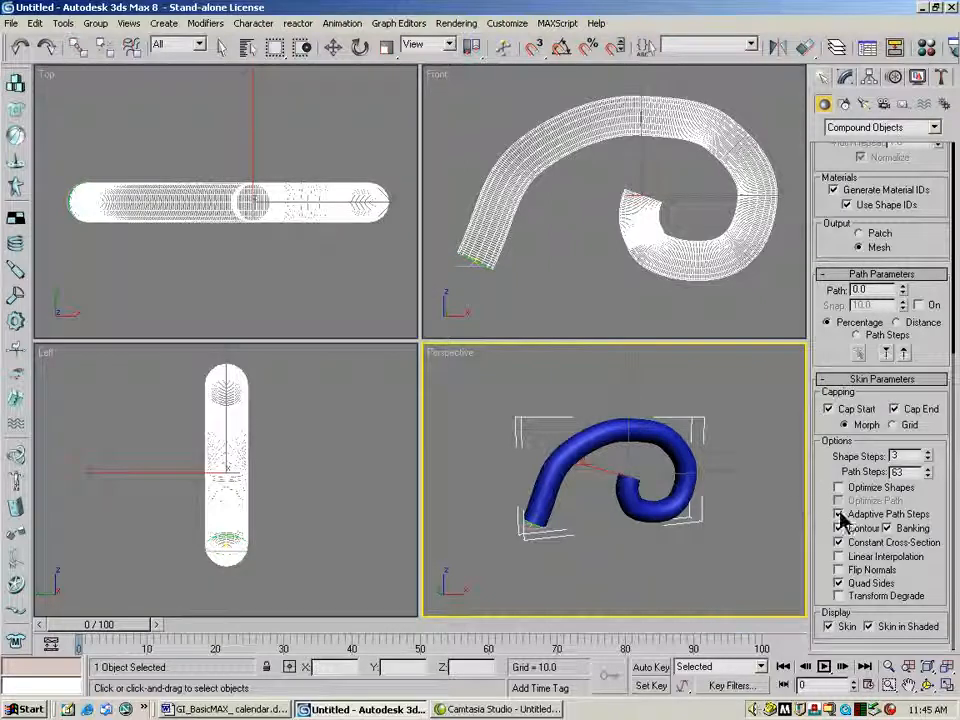
{"action": "left_click_drag", "start_coordinate": [828, 471], "coordinate": [820, 587]}
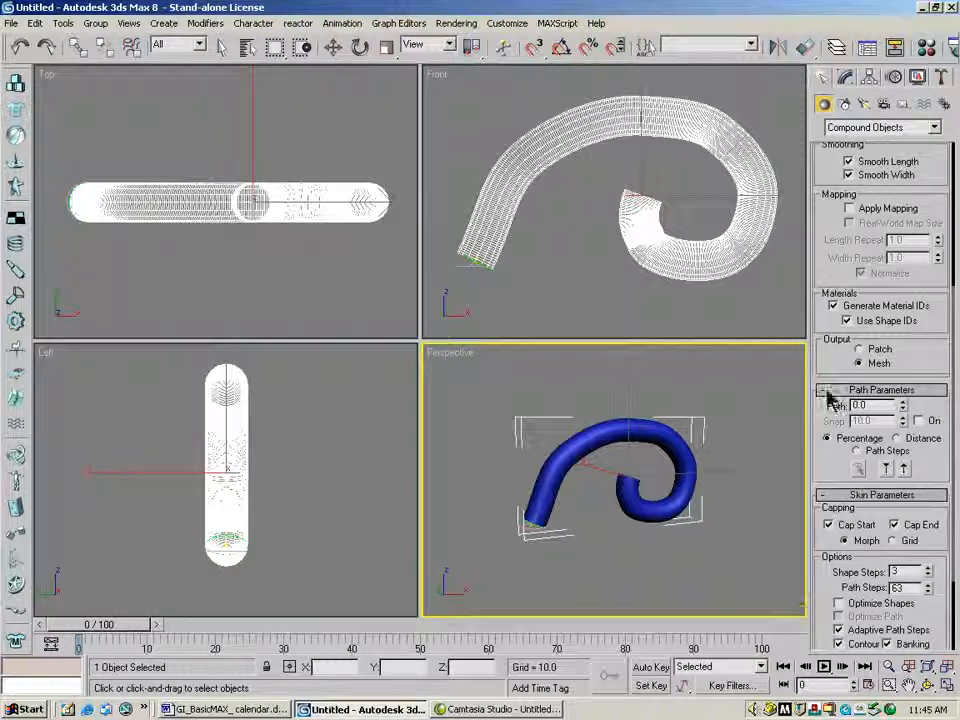
{"action": "left_click_drag", "start_coordinate": [824, 453], "coordinate": [821, 521]}
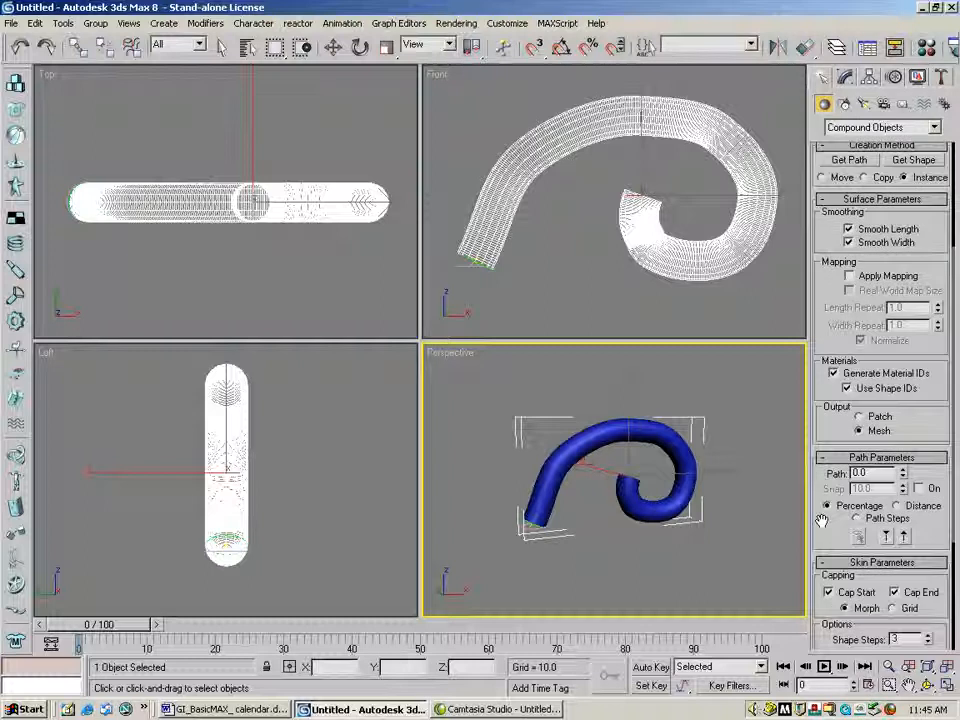
- Set the loft's path steps to 2 in its skin parameters and inspect the simplified tube in the Perspective view
{"action": "left_click_drag", "start_coordinate": [821, 521], "coordinate": [817, 480]}
{"action": "left_click_drag", "start_coordinate": [832, 638], "coordinate": [822, 396]}
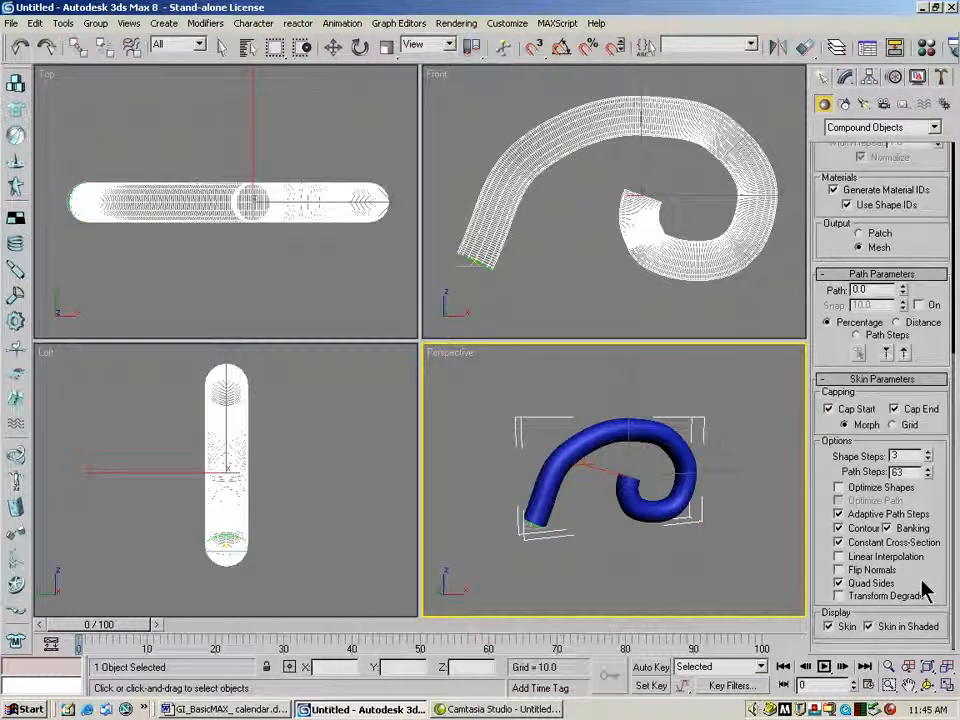
{"action": "left_click", "coordinate": [930, 687]}
{"action": "left_click_drag", "start_coordinate": [636, 470], "coordinate": [663, 447]}
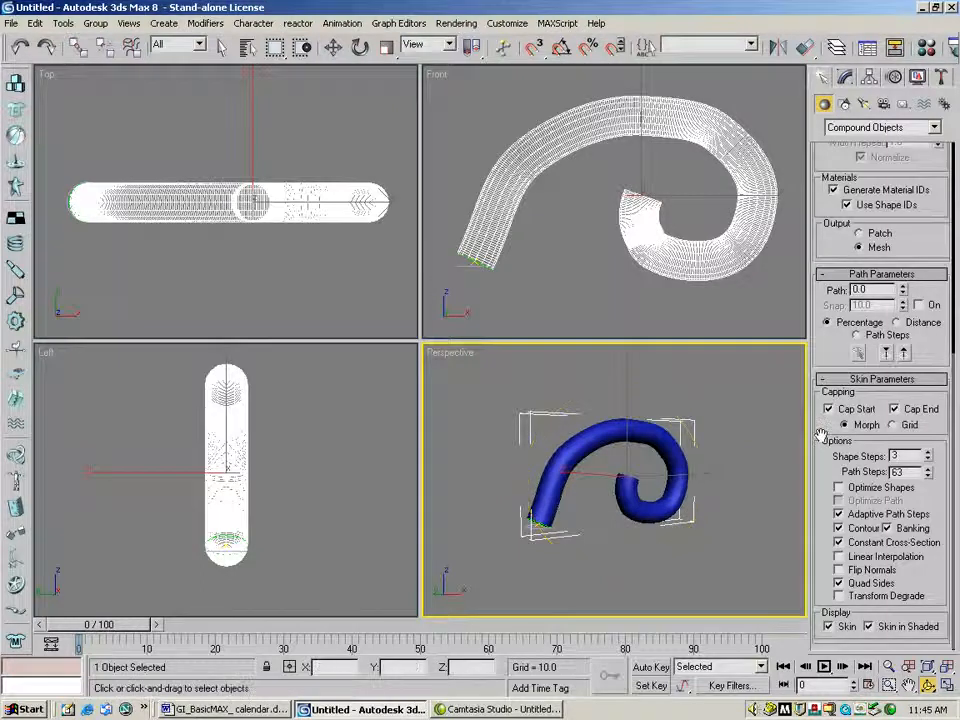
{"action": "left_click_drag", "start_coordinate": [819, 429], "coordinate": [822, 491]}
{"action": "left_click_drag", "start_coordinate": [928, 536], "coordinate": [925, 581]}
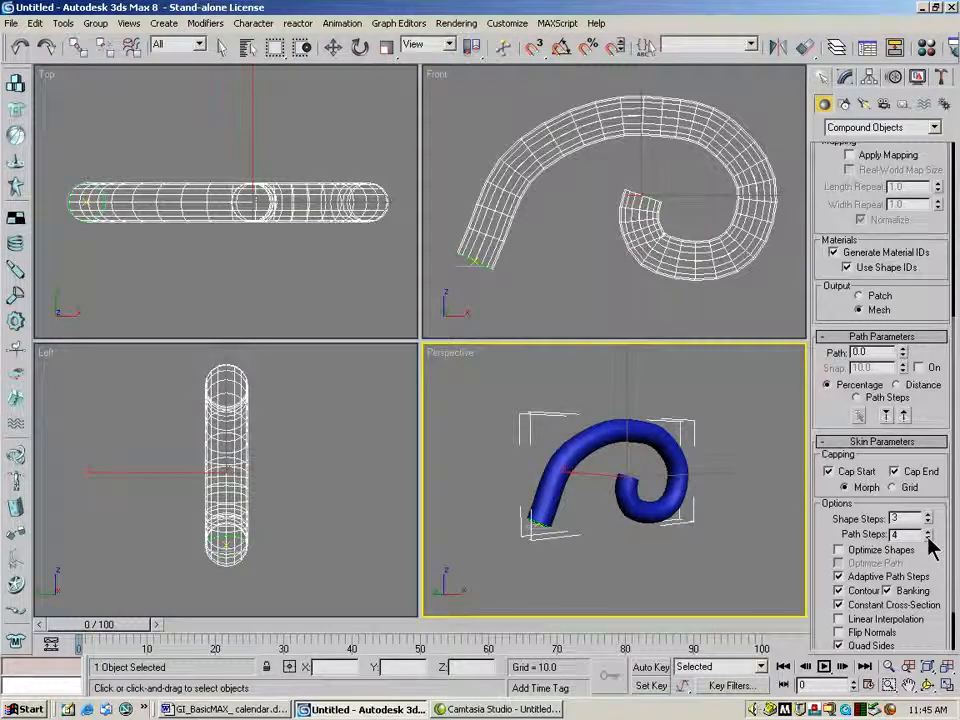
{"action": "left_click", "coordinate": [929, 538]}
{"action": "left_click", "coordinate": [929, 538]}
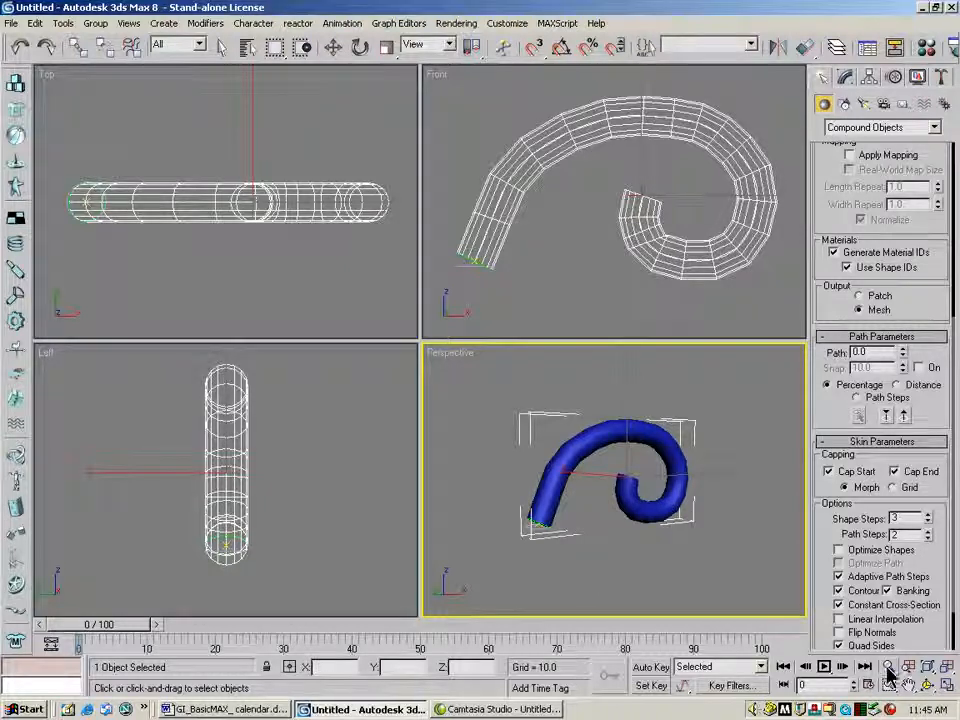
{"action": "left_click", "coordinate": [928, 685]}
{"action": "left_click_drag", "start_coordinate": [600, 497], "coordinate": [620, 458]}
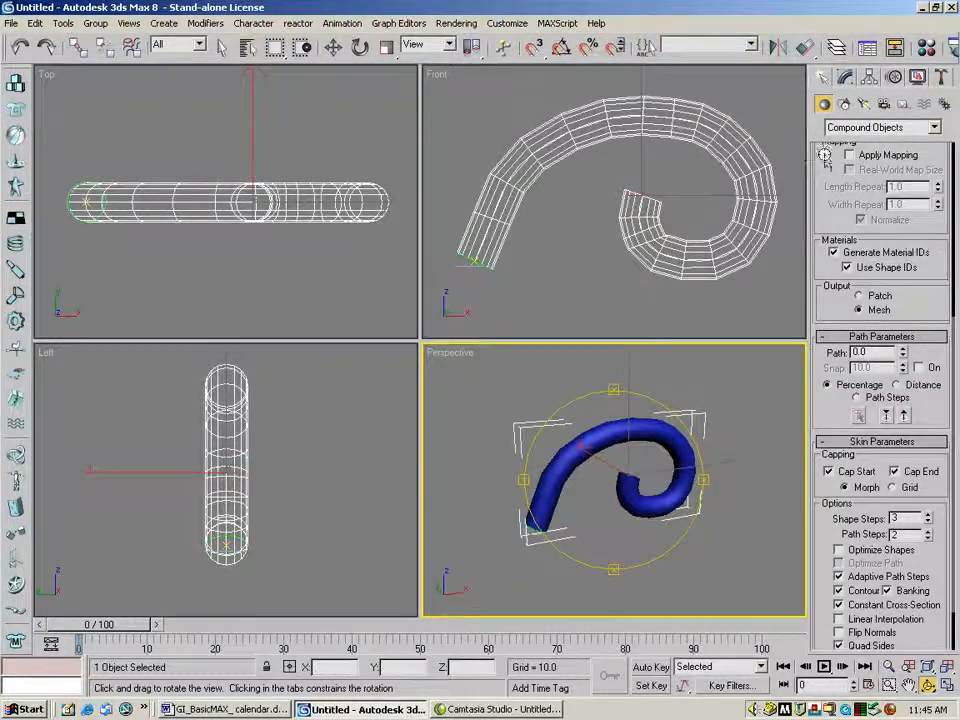
- Display the finished loft's editable parameters for modification and activate the Move tool
{"action": "left_click_drag", "start_coordinate": [823, 154], "coordinate": [839, 482]}
{"action": "left_click", "coordinate": [846, 78]}
{"action": "key", "text": "w"}
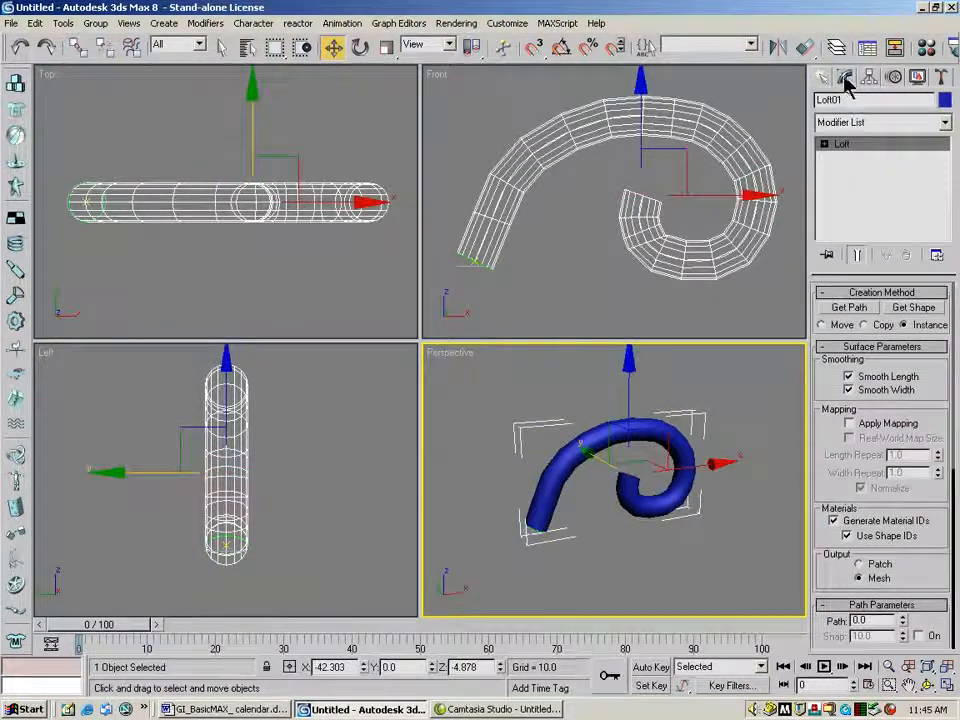
- Bring up the spline shape types for creating a new shape
{"action": "left_click", "coordinate": [826, 79]}
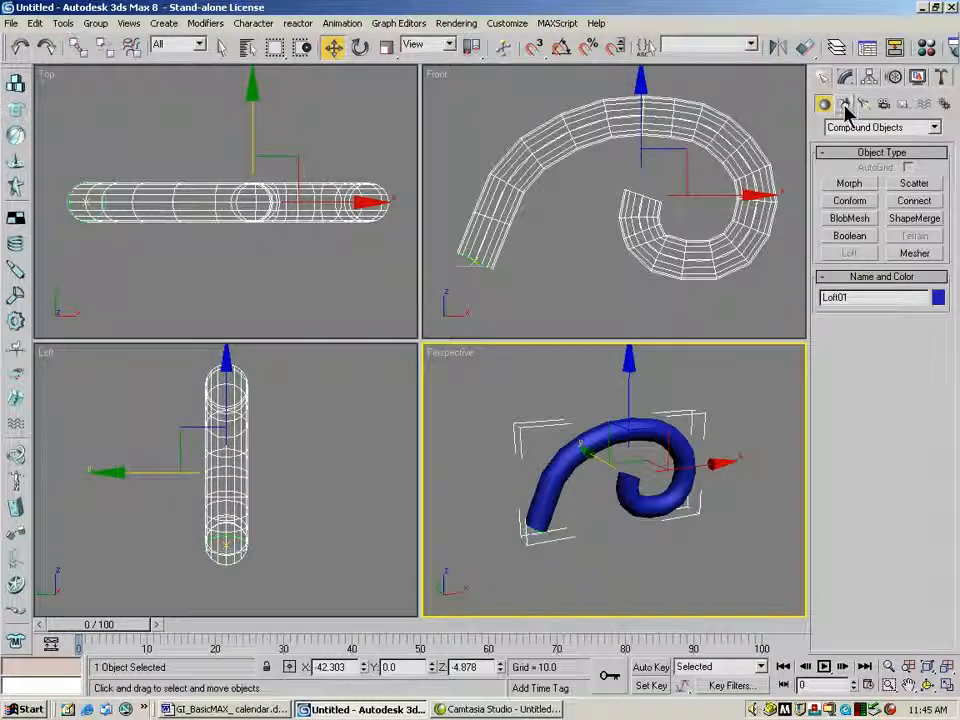
{"action": "left_click", "coordinate": [846, 106]}
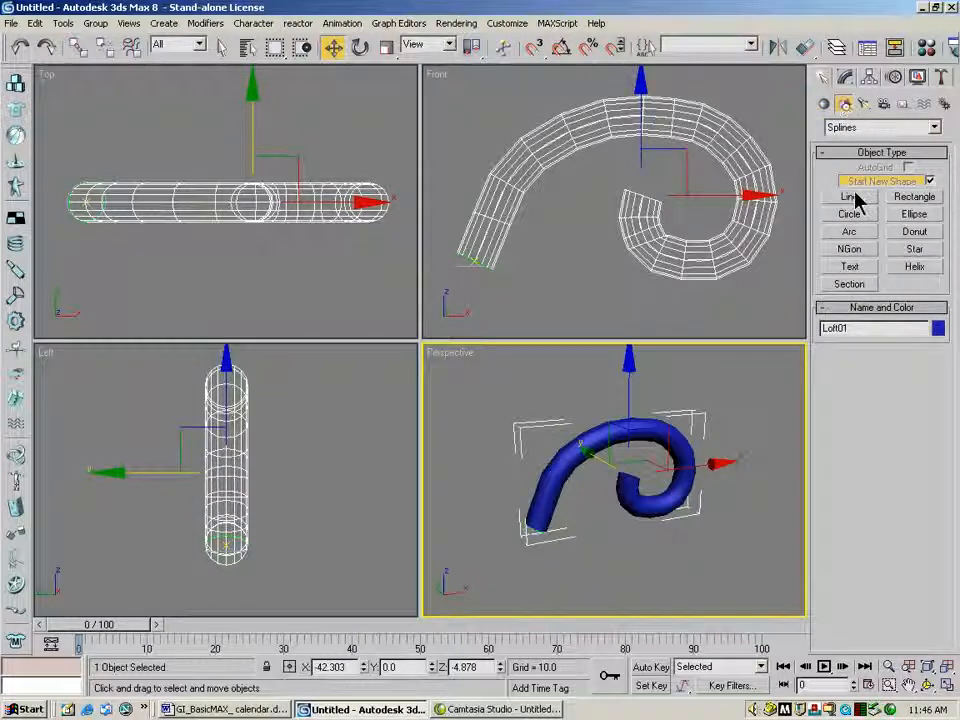